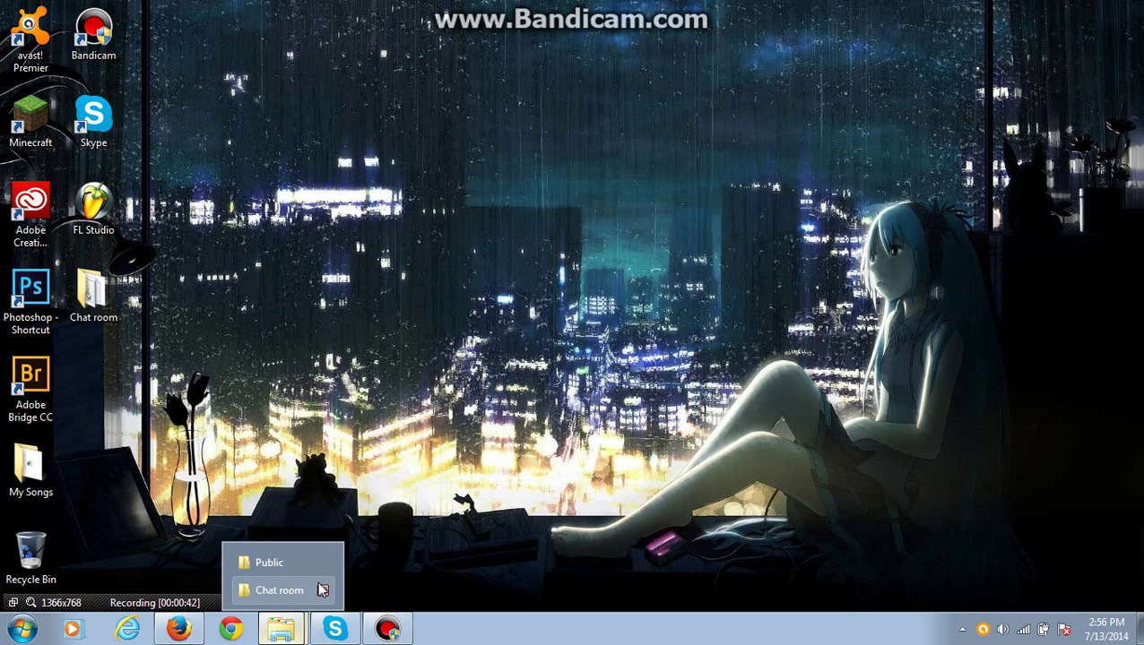
Dismiss the open-folder-window list so the Public and Chat room Explorer windows remain open
left_click(432, 489)
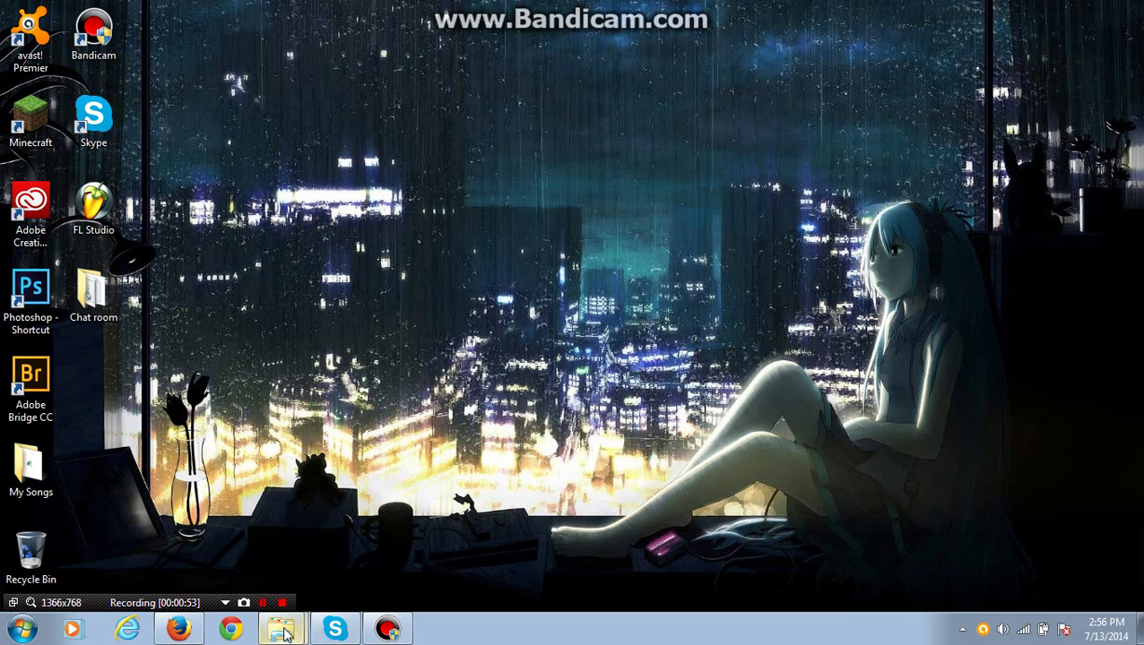
mouse_move(285, 633)
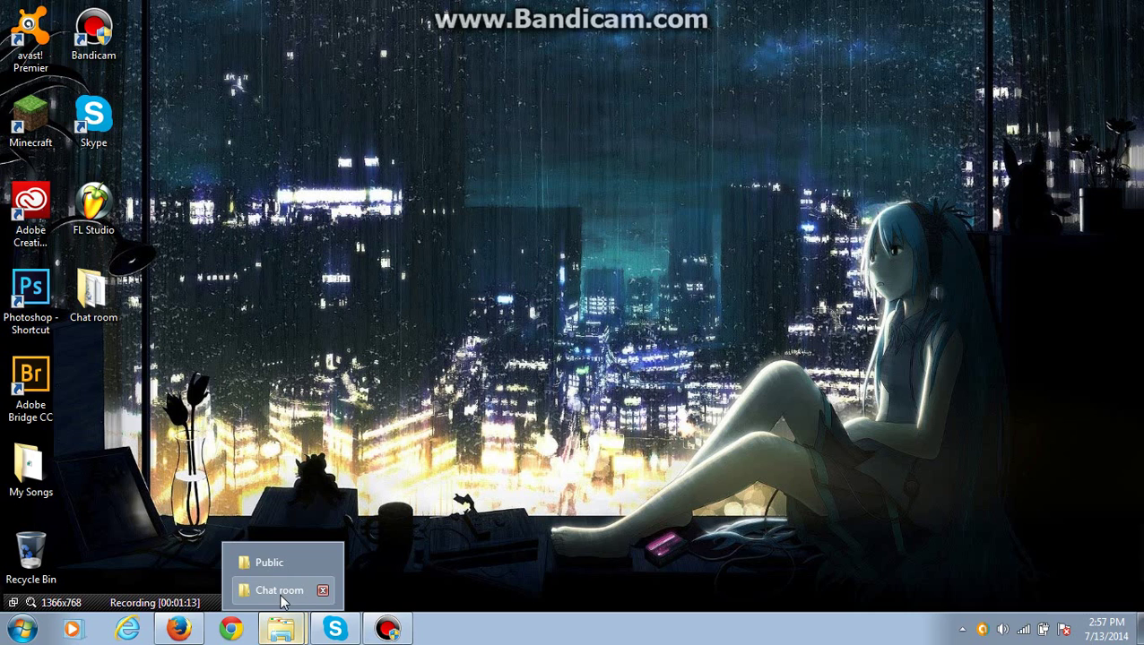
Check the Chat room window's full path, close it, and open the desktop Chat room folder
left_click(279, 592)
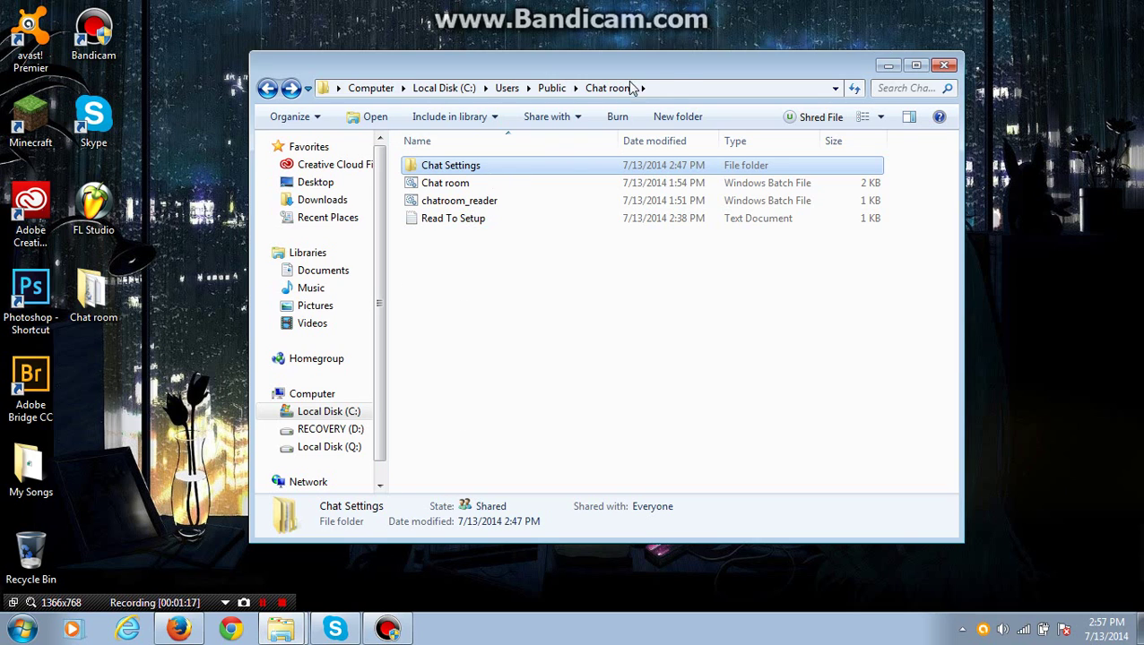
left_click(670, 86)
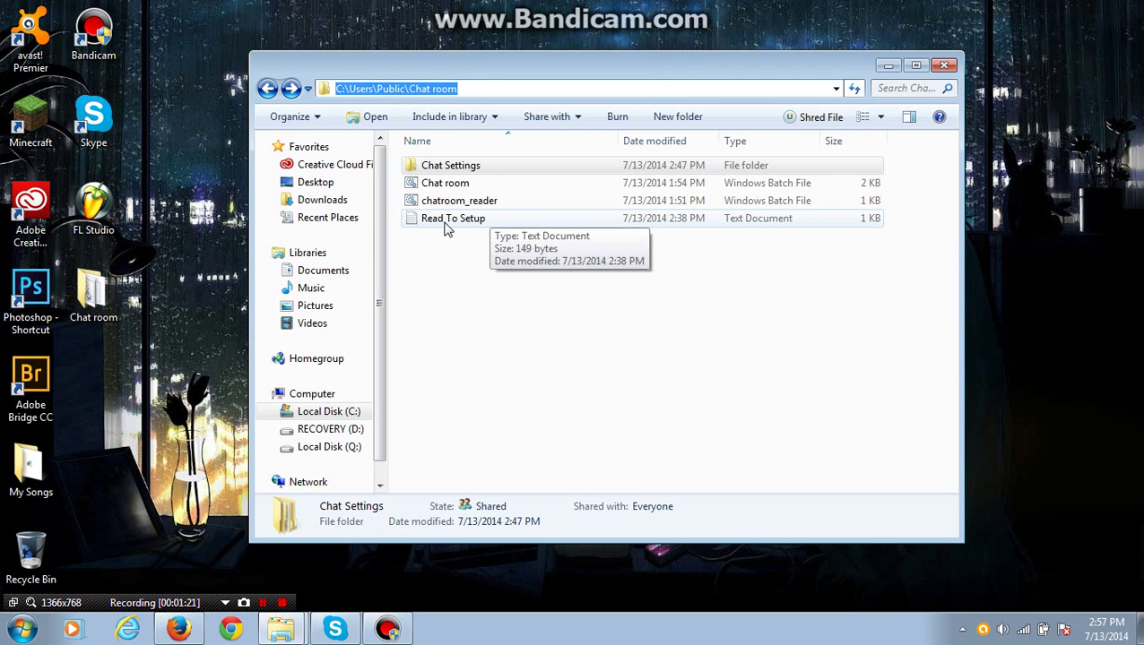
left_click(941, 68)
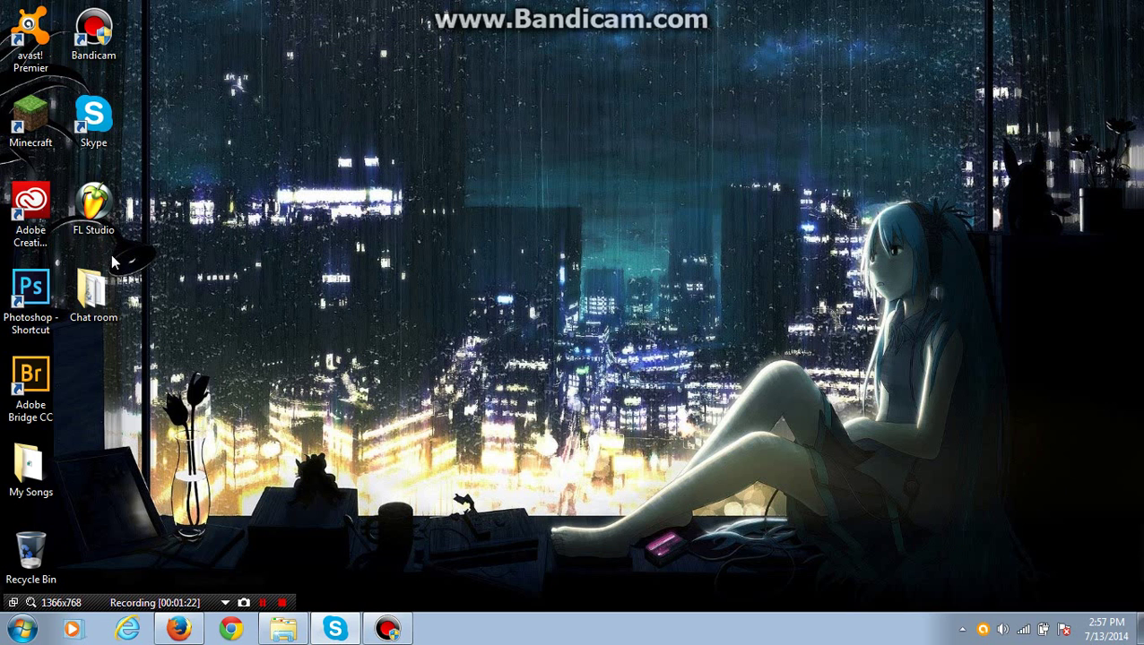
left_click(105, 286)
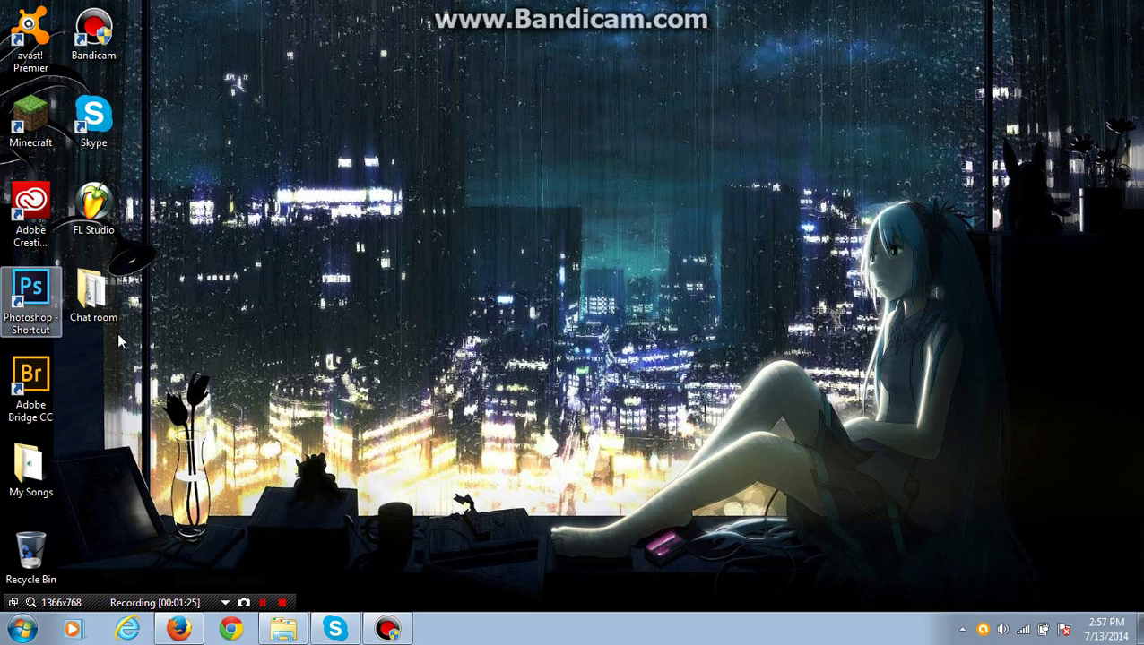
double_click(93, 296)
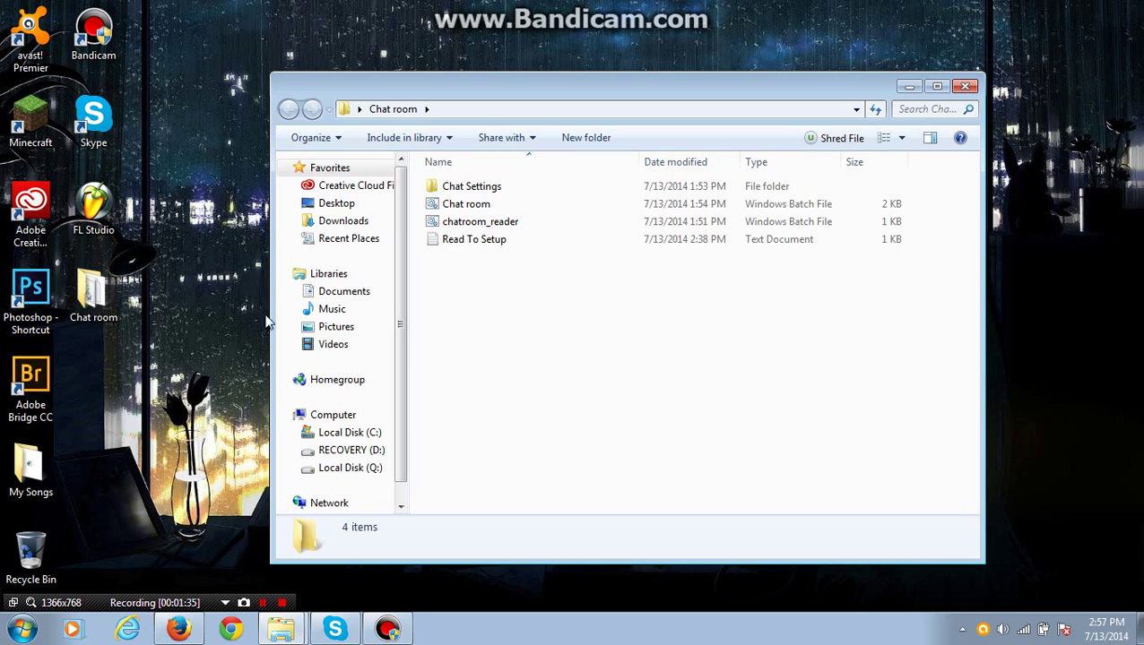
Open Read To Setup in Notepad and copy the C:\Users\Public path from its first line
double_click(465, 244)
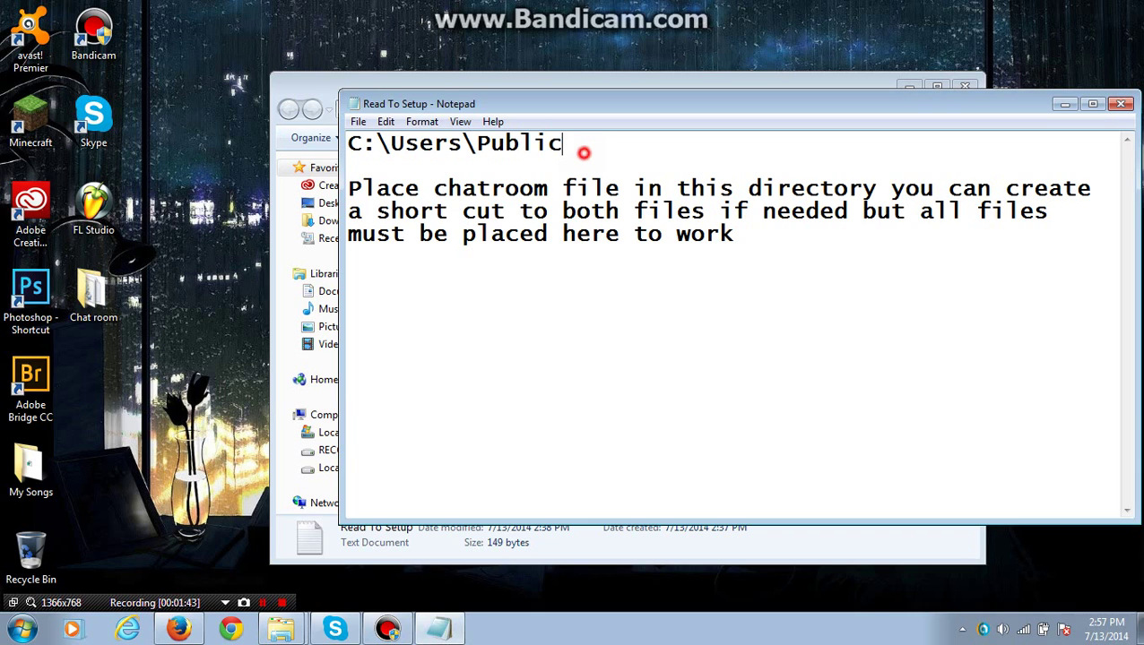
left_click_drag(578, 151, 352, 150)
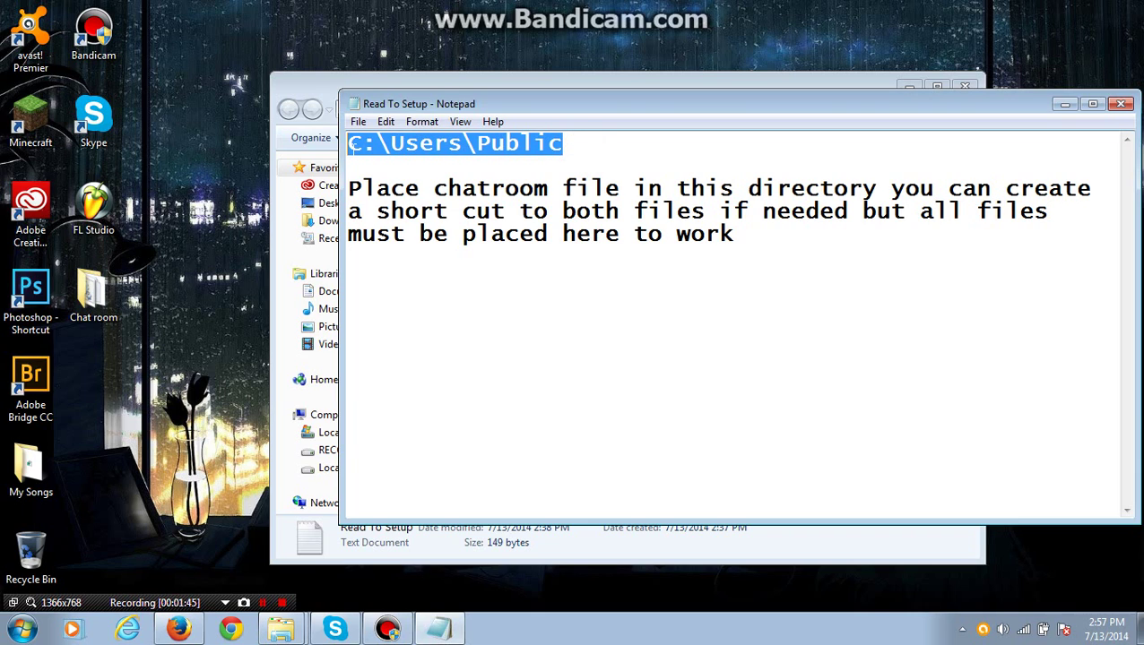
right_click(360, 147)
left_click(402, 201)
Replace the Explorer address with the pasted C:\Users\Public path and go there
left_click(517, 82)
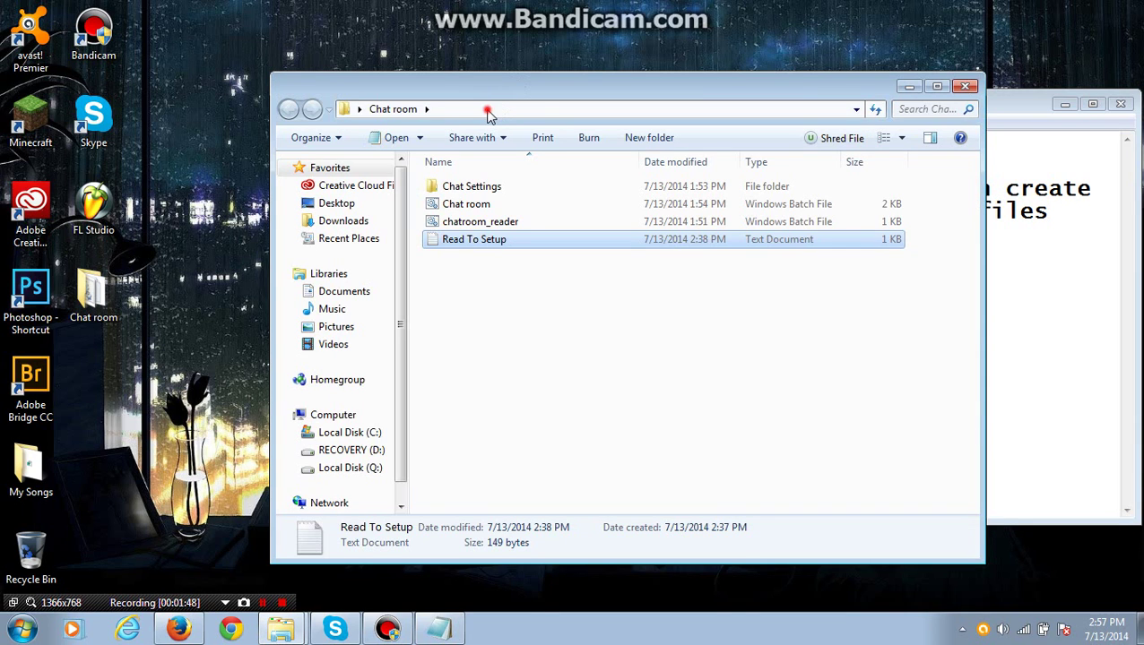
left_click(491, 112)
key("BackSpace")
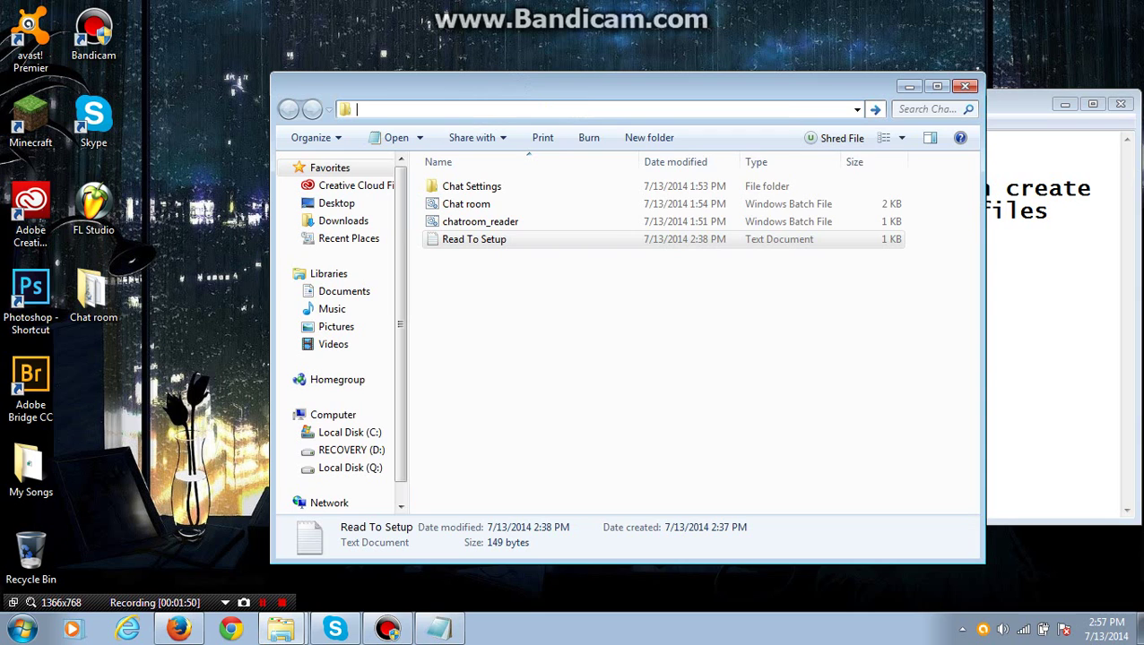
right_click(564, 110)
left_click(603, 181)
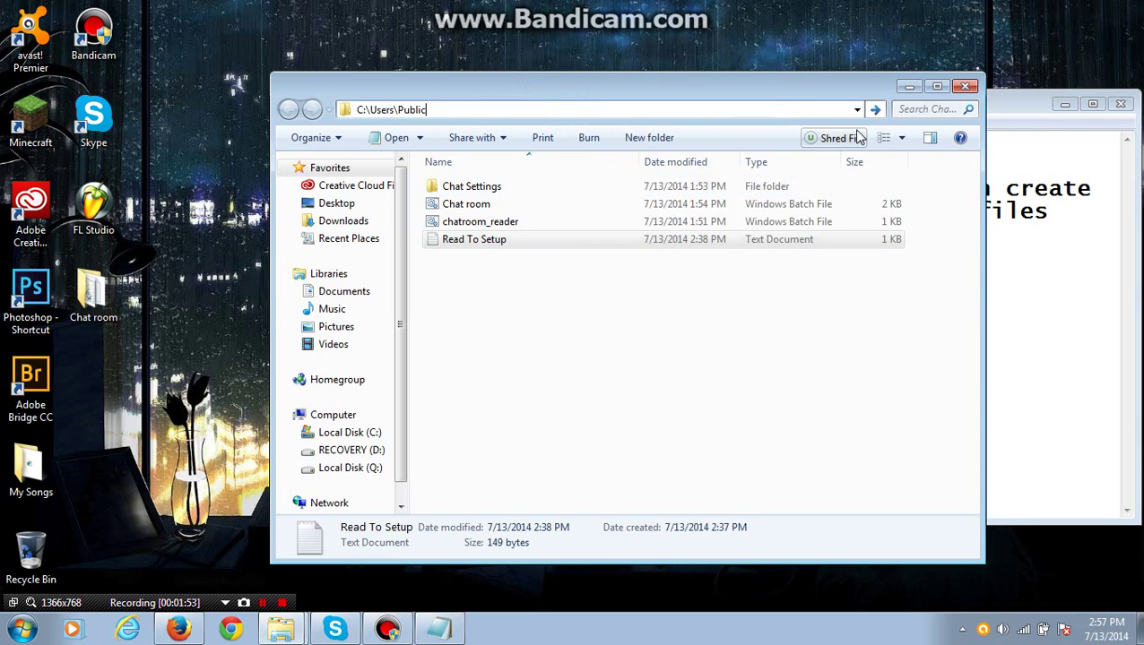
left_click(875, 109)
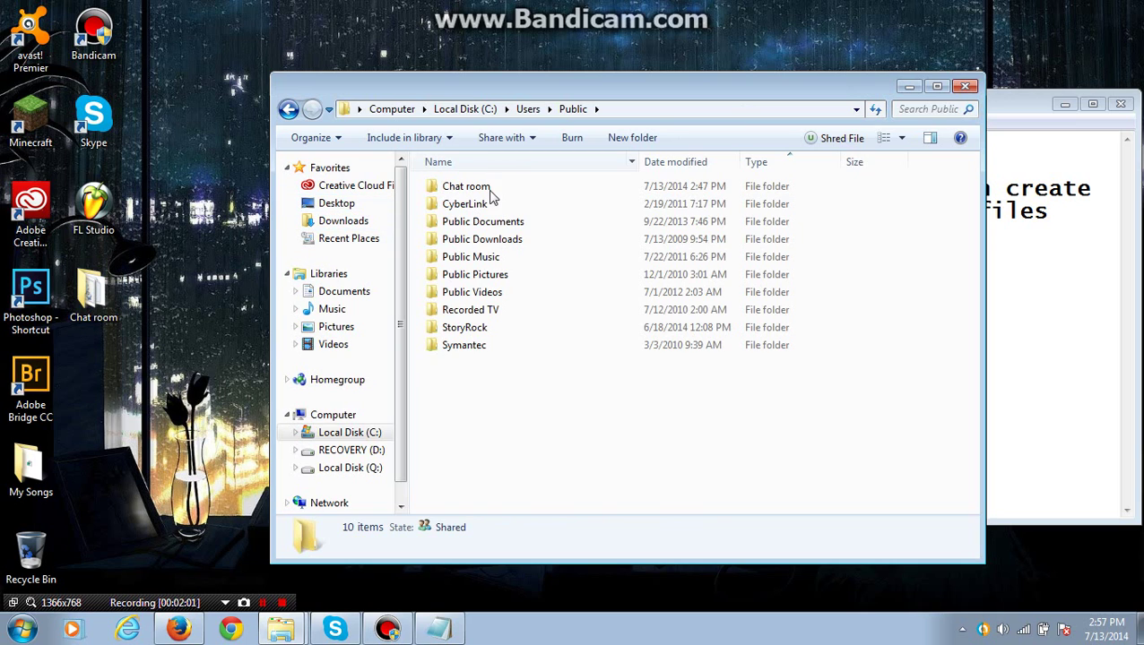
Open the Chat room folder inside C:\Users\Public and select the Chat room batch file
double_click(546, 188)
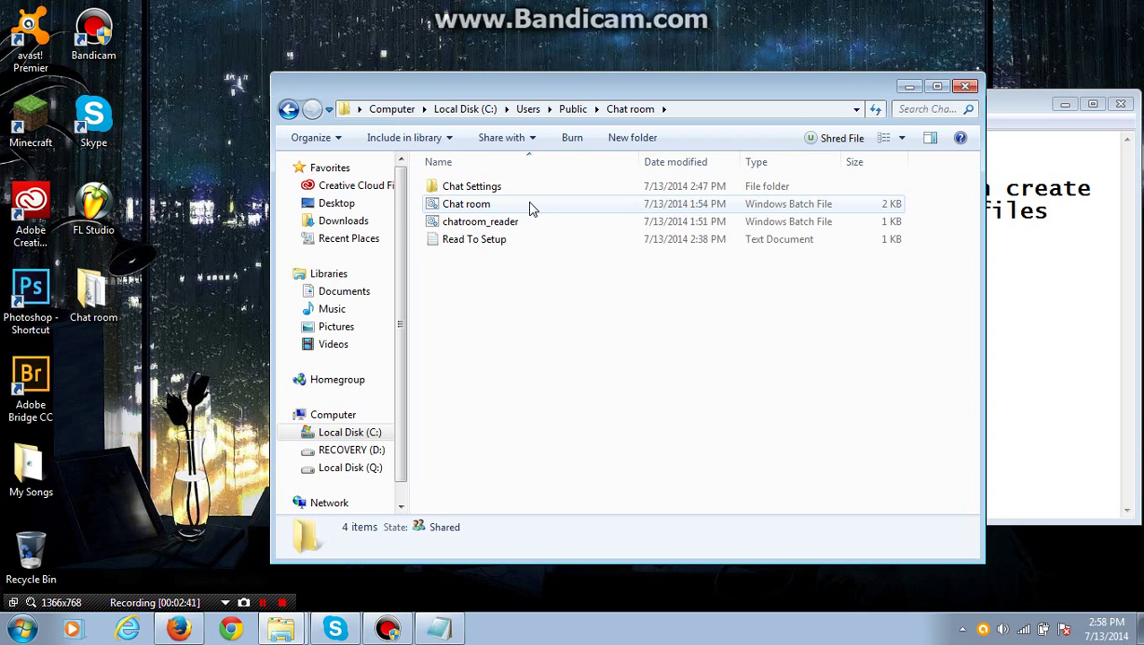
double_click(529, 206)
left_click(442, 204)
Launch the Chat room.bat chat program and shift its Gora Chat window down and left
right_click(442, 204)
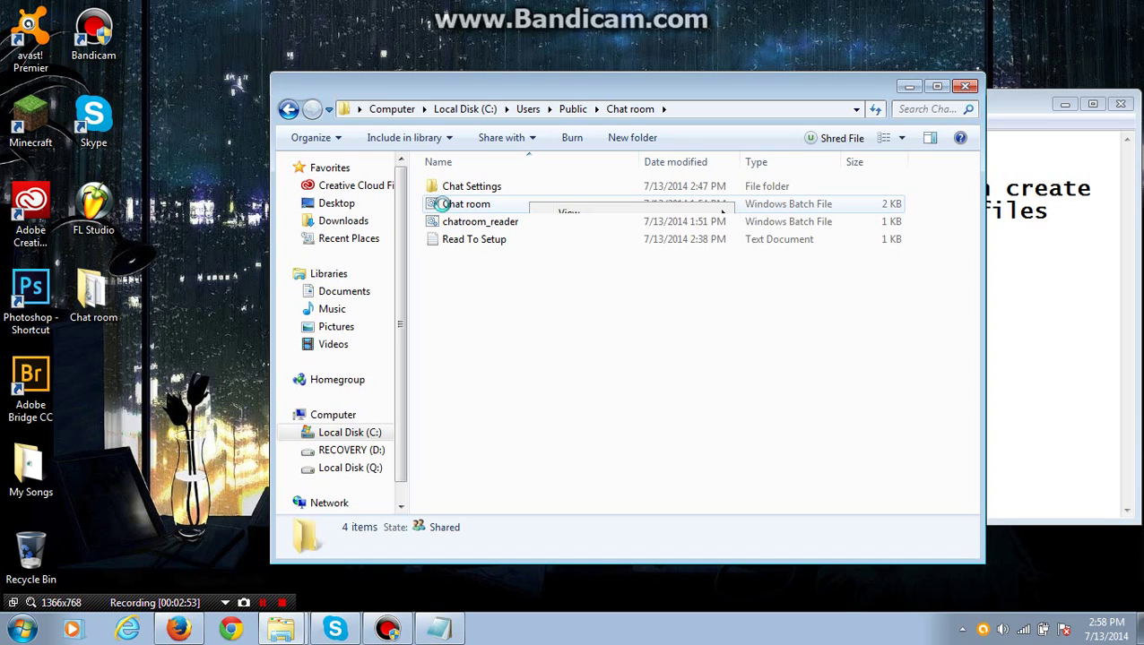
left_click(442, 205)
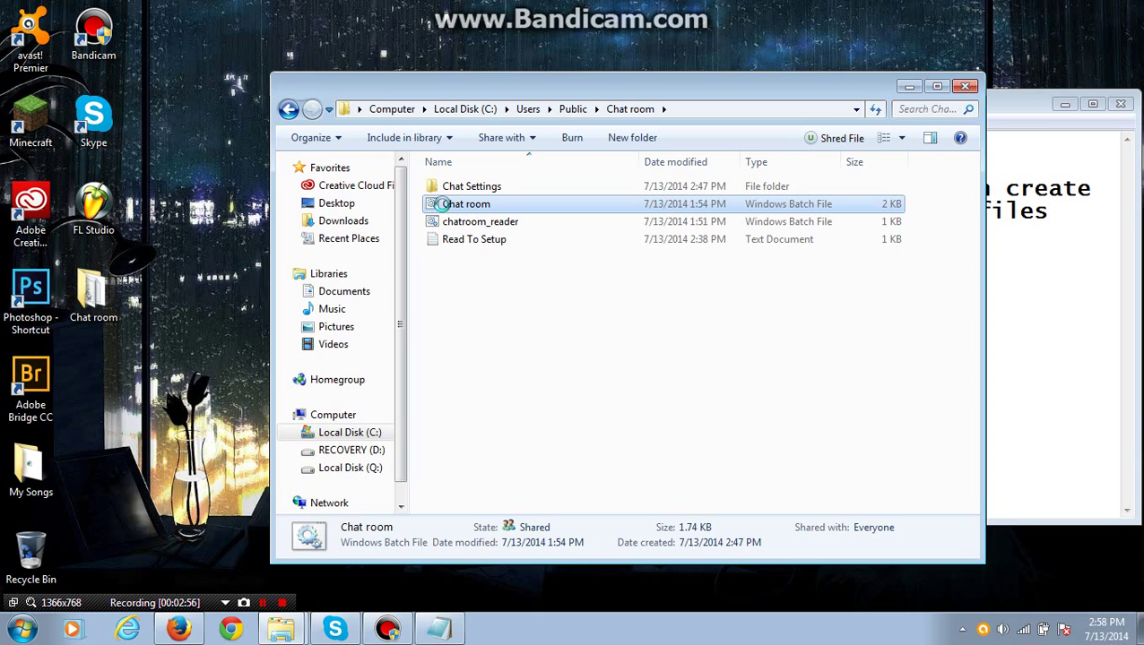
right_click(443, 206)
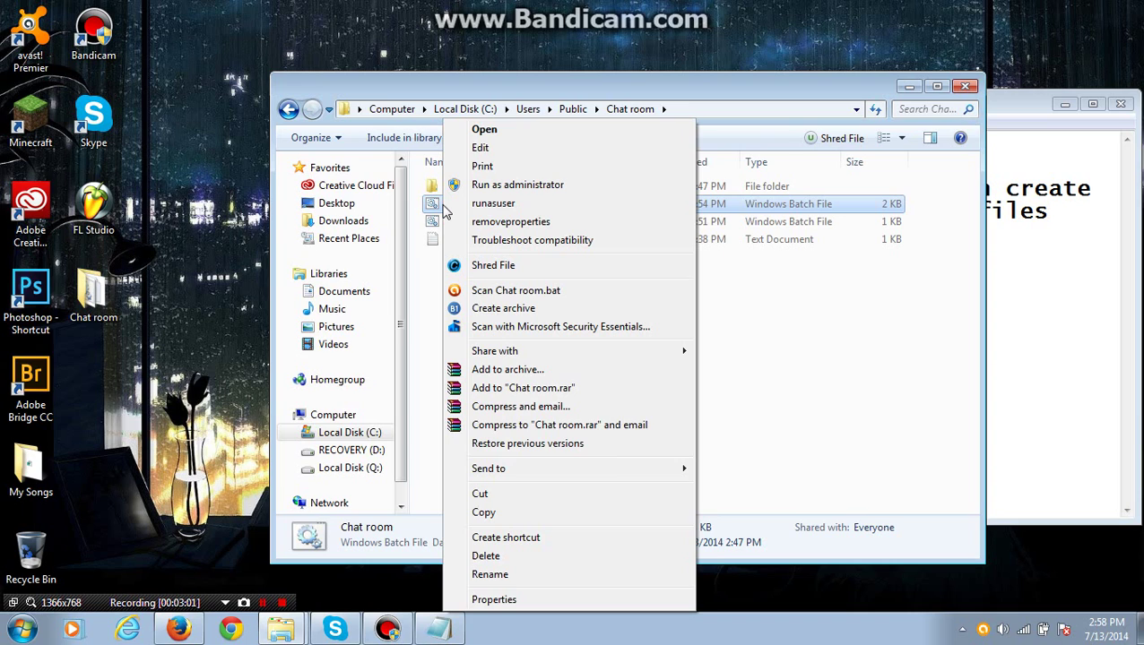
left_click(498, 132)
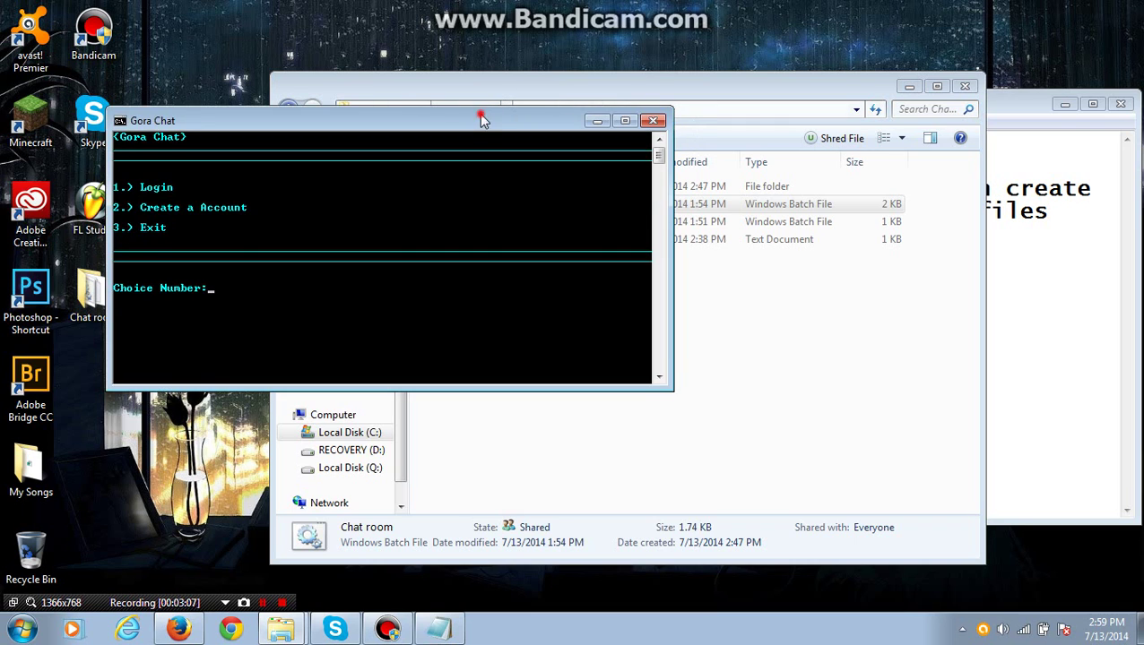
left_click_drag(485, 115, 420, 263)
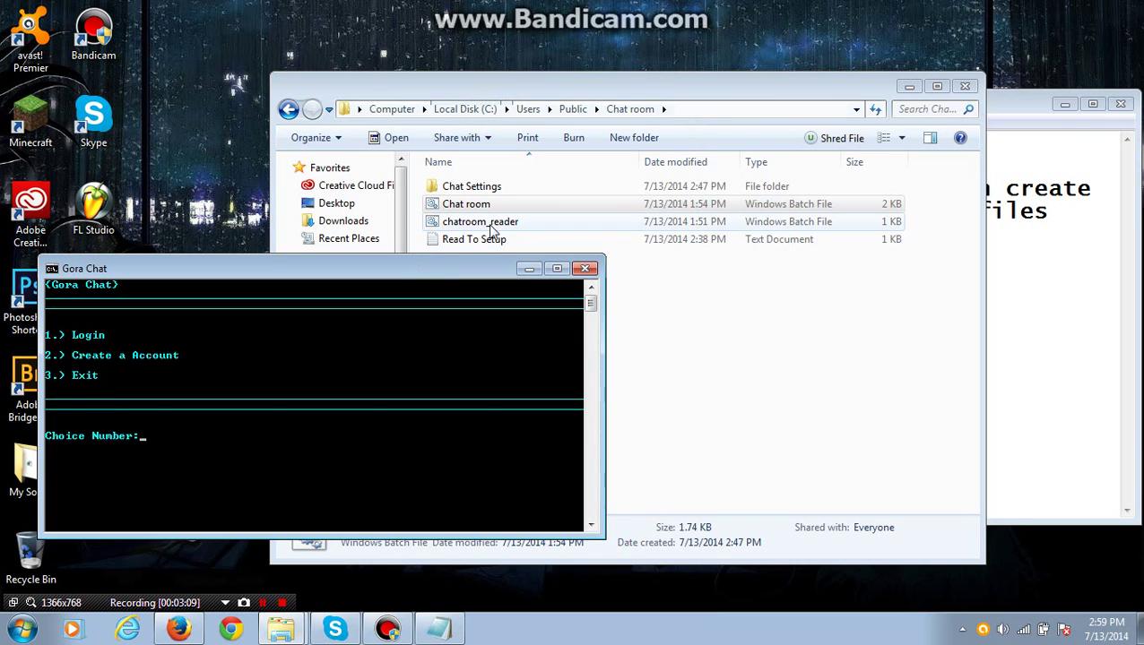
Run chatroom_reader to open the Message Box, then minimize Explorer and Notepad
left_click(490, 225)
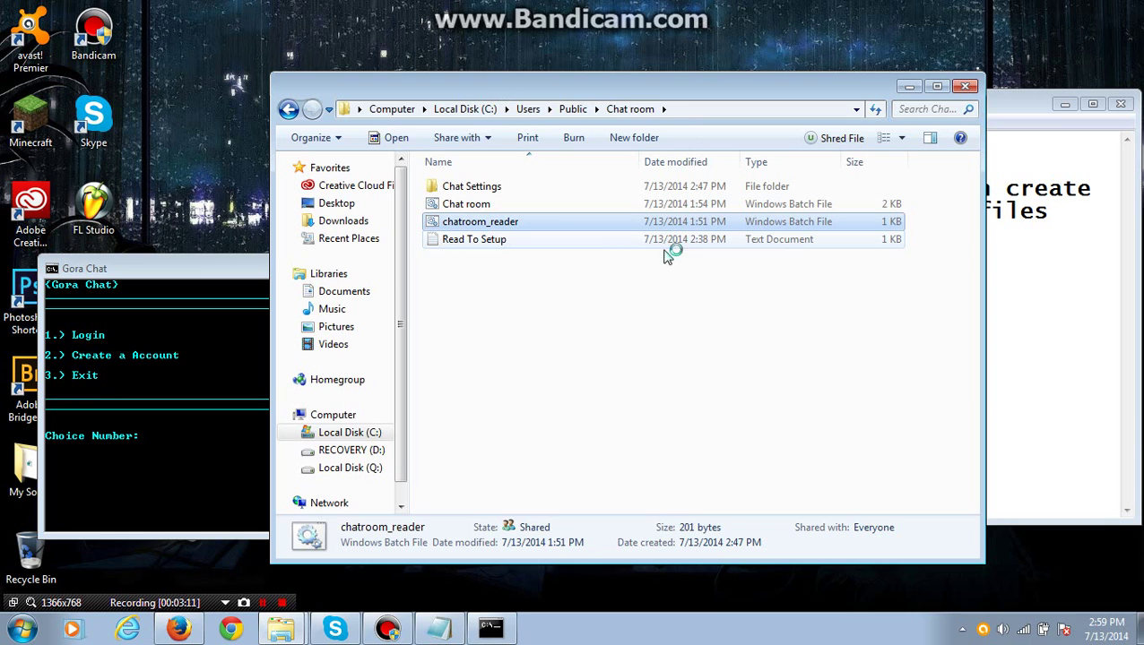
left_click(911, 86)
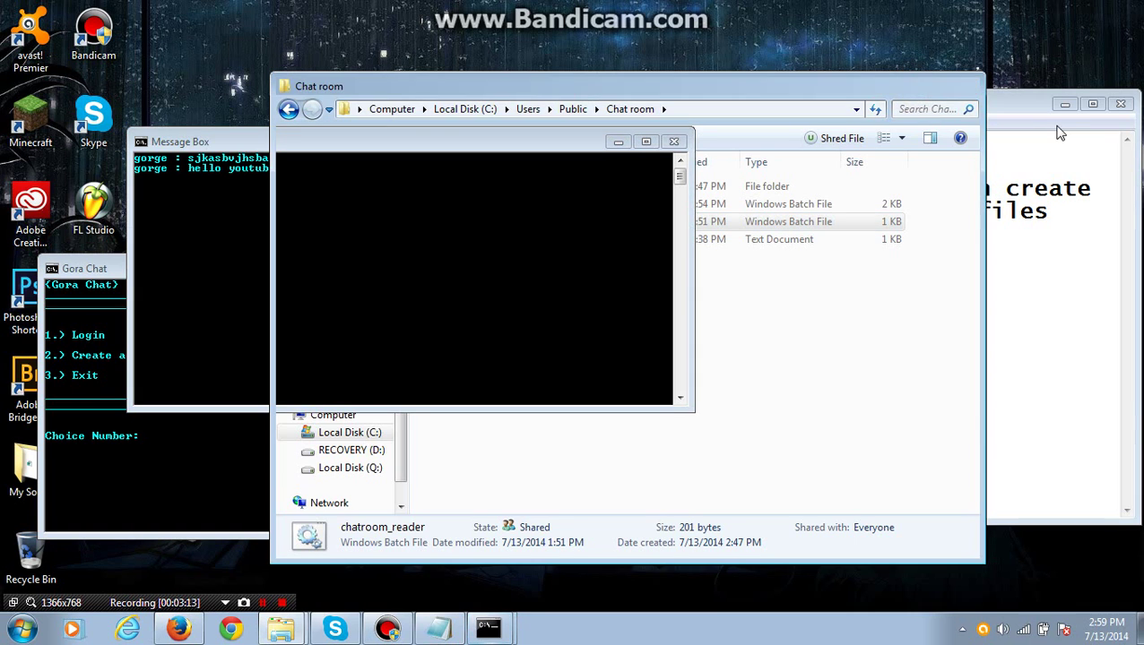
left_click(911, 87)
left_click(1066, 105)
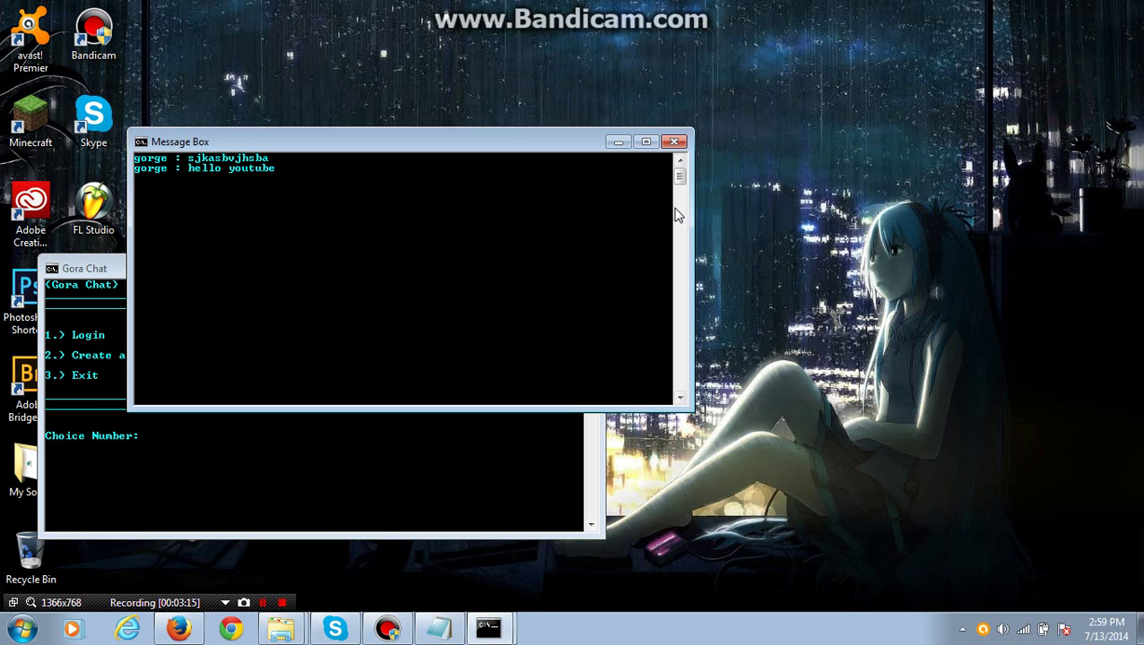
Place the Message Box at the upper right and move Gora Chat up beside it
left_click_drag(500, 142, 945, 47)
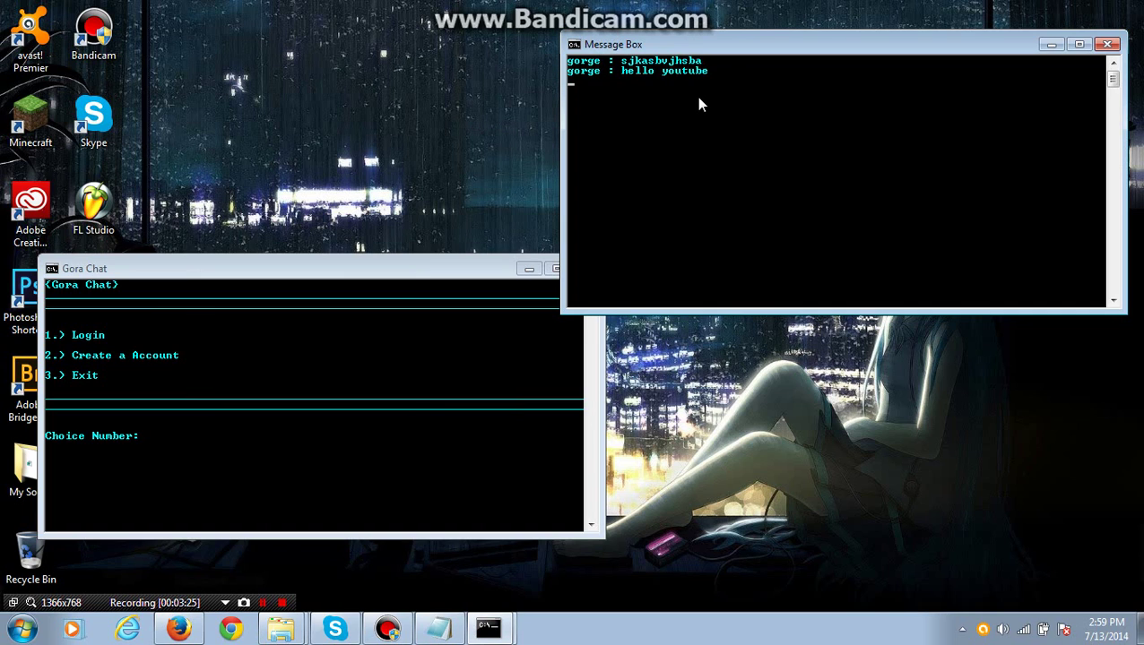
left_click(400, 271)
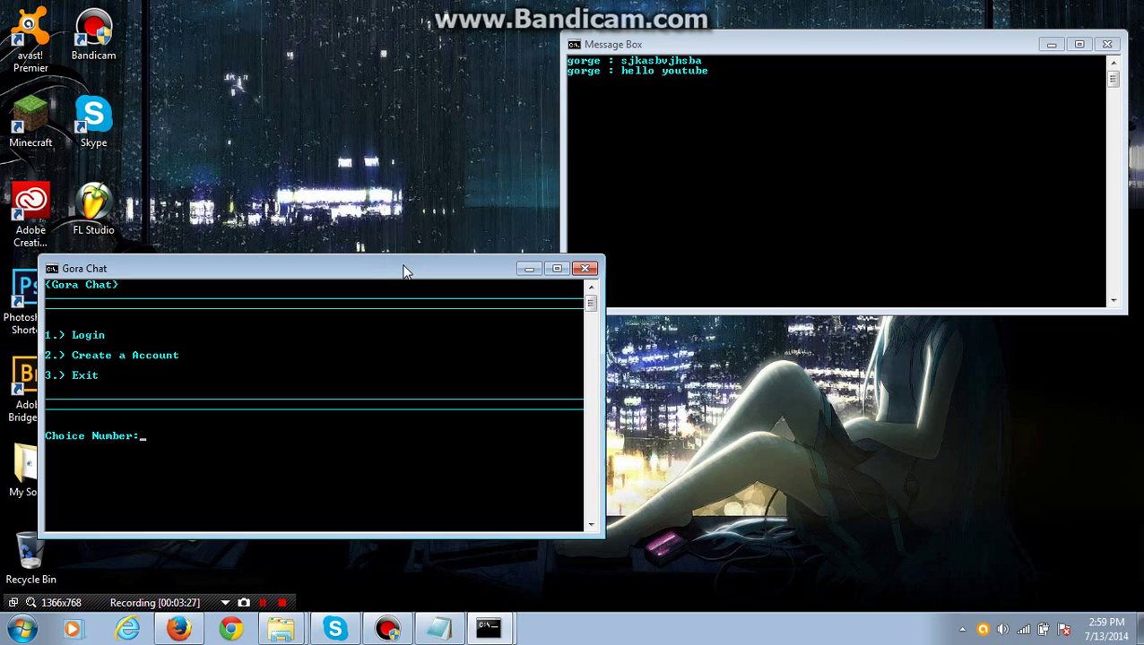
left_click_drag(404, 271, 492, 136)
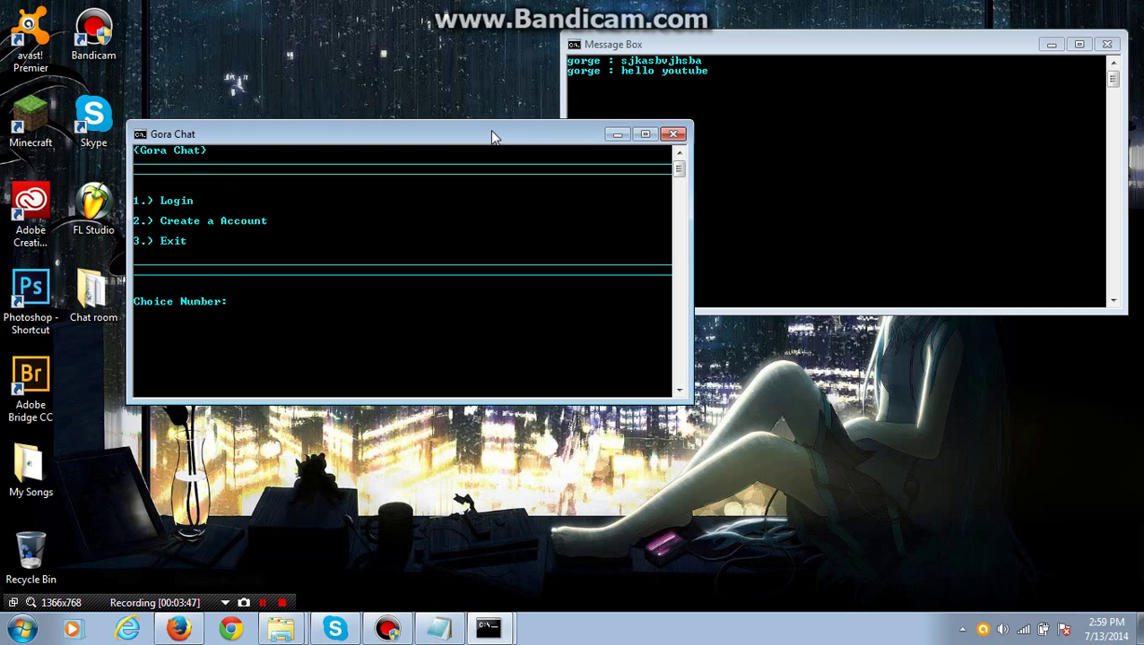
Choose option 2 and register a new account with a username and password
key("Return")
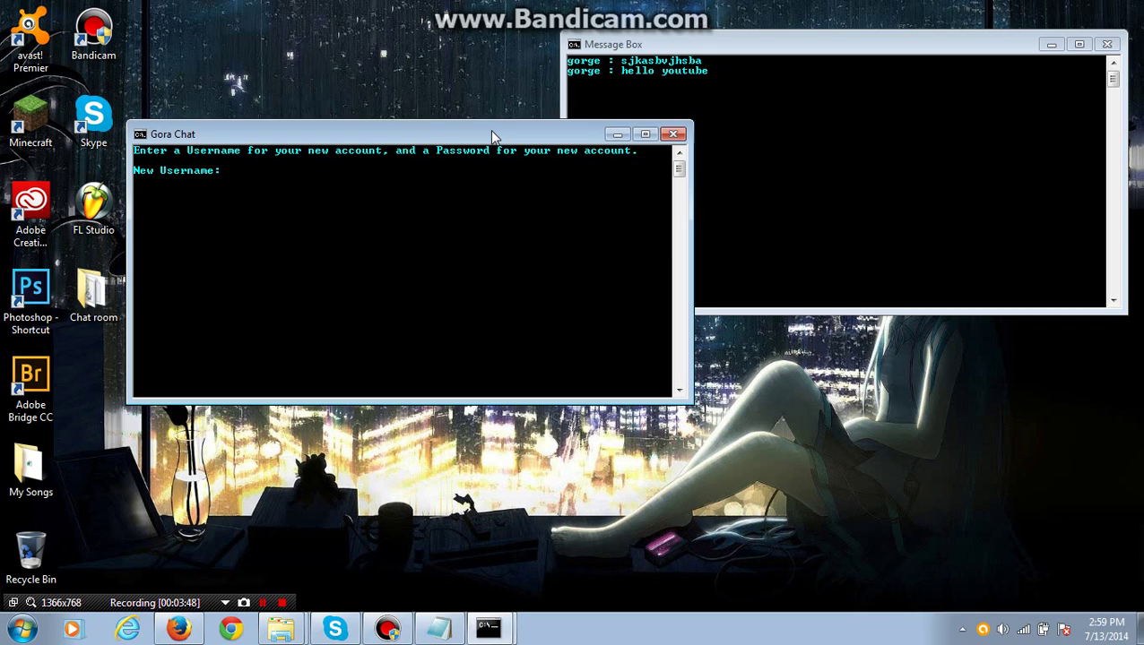
key("Return")
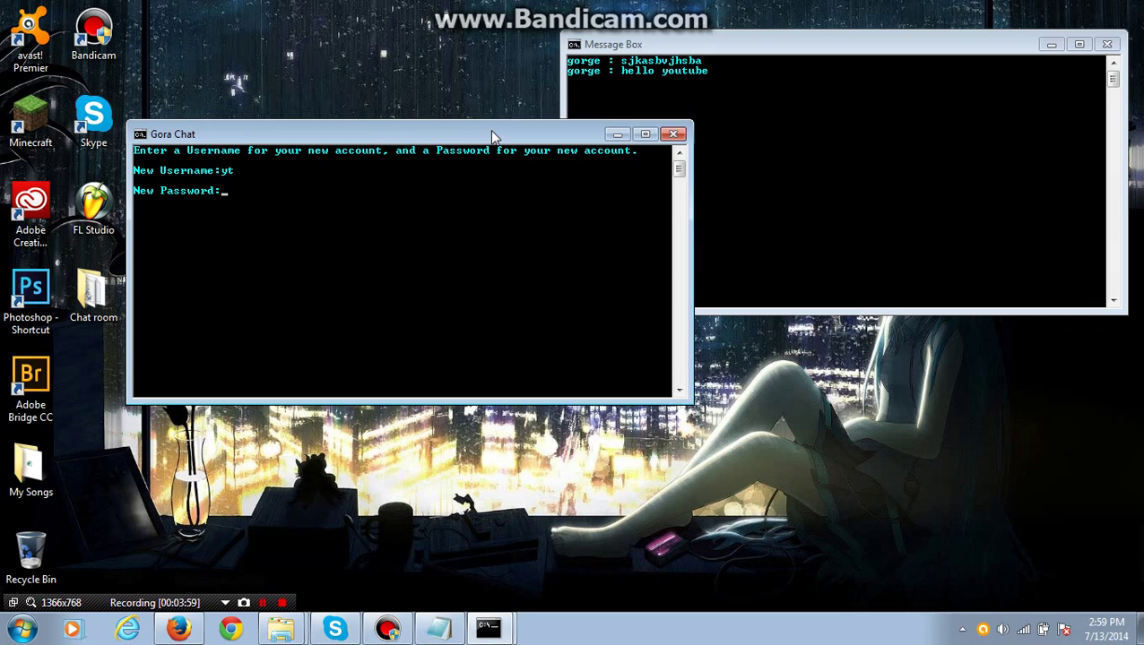
key("BackSpace")
key("BackSpace")
key("BackSpace")
key("BackSpace")
key("BackSpace")
key("BackSpace")
key("BackSpace")
key("BackSpace")
key("BackSpace")
key("BackSpace")
key("BackSpace")
key("Return")
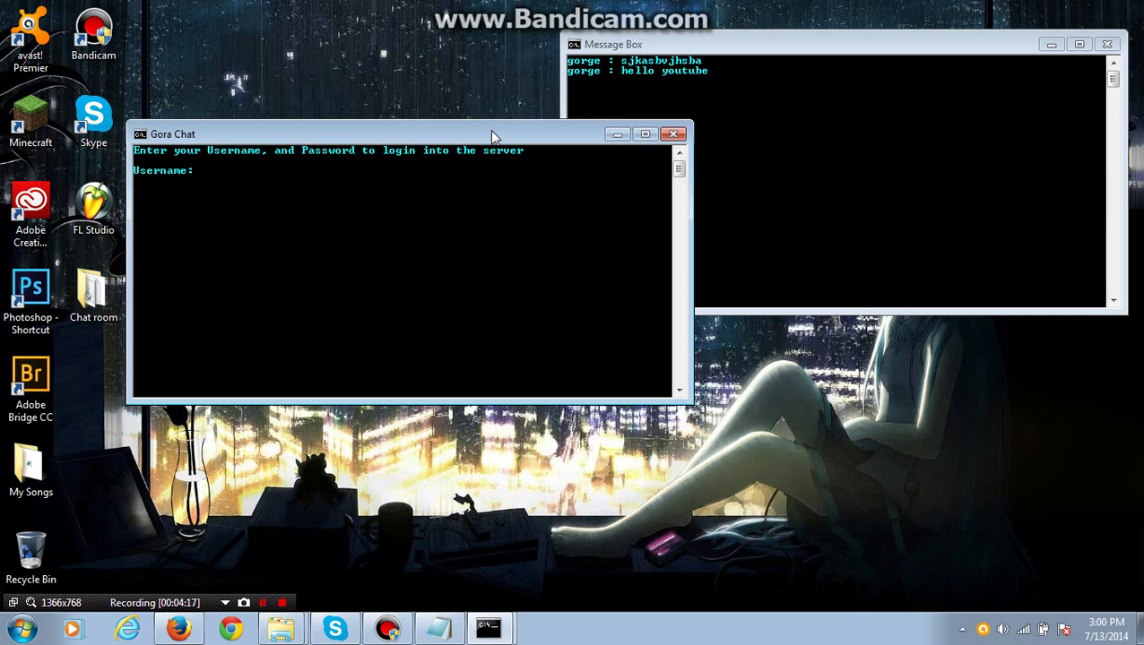
Log into the server with the new account's username and password
key("Return")
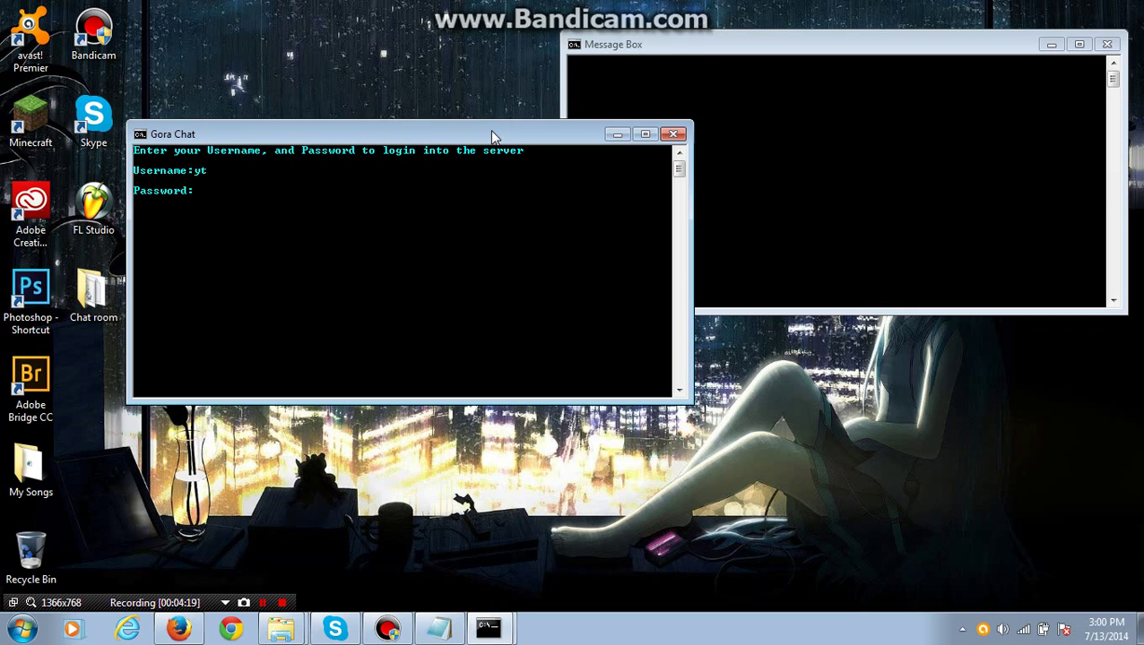
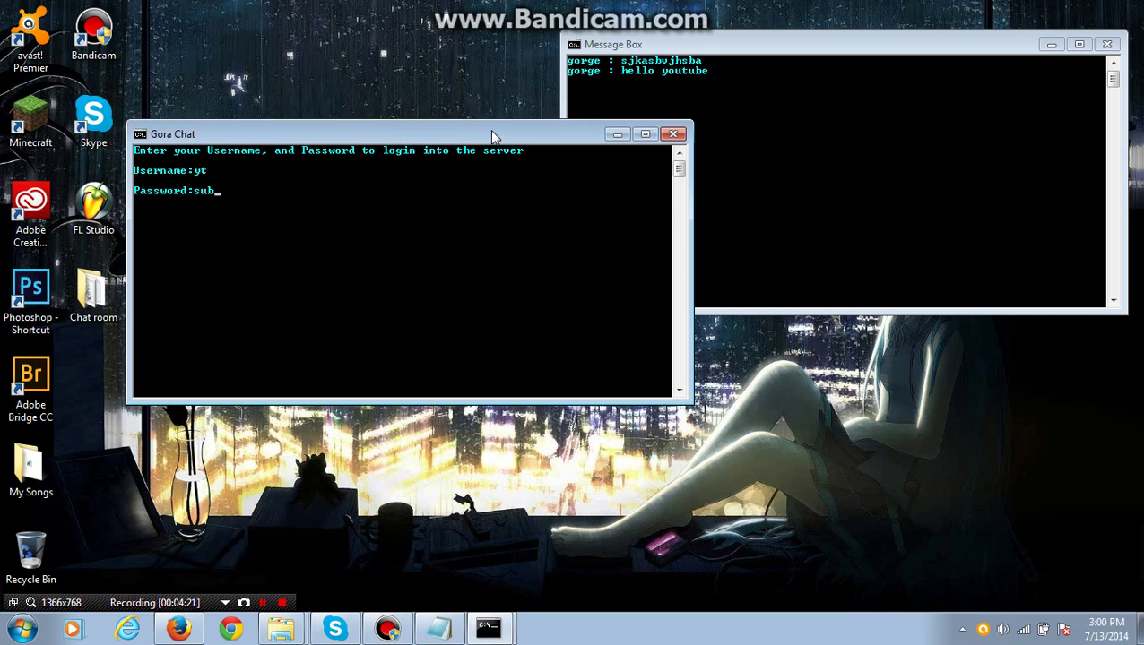
key("Return")
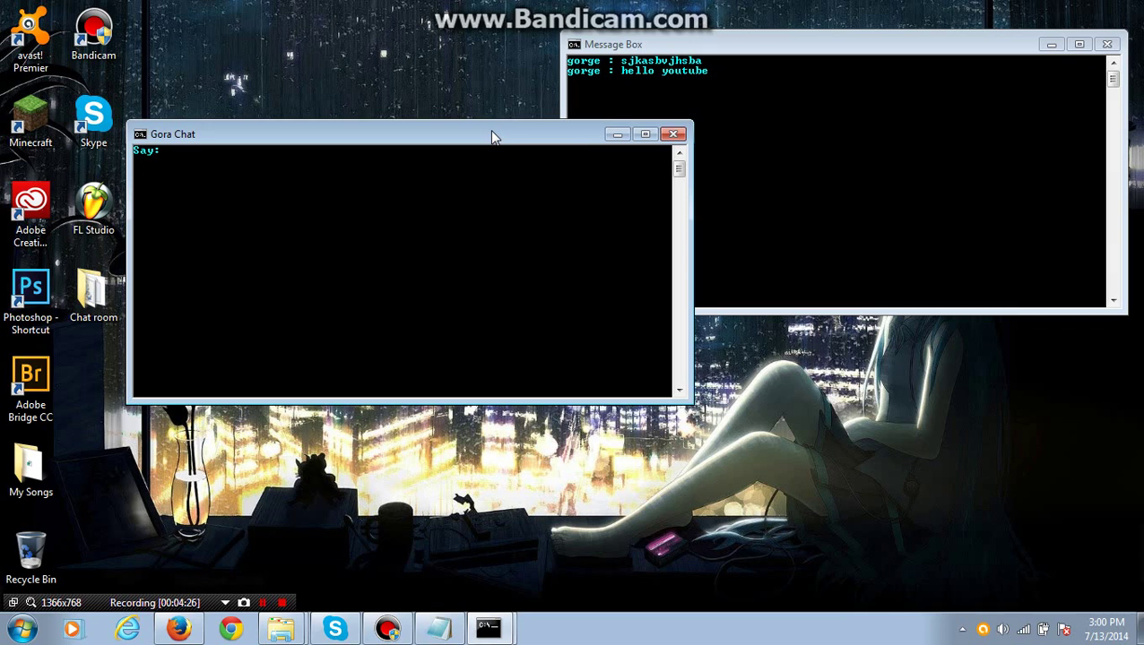
Send the message "hjhkjh" and drag the Message Box into view to confirm it
type("hjhkjh")
key("Return")
left_click_drag(677, 51, 406, 107)
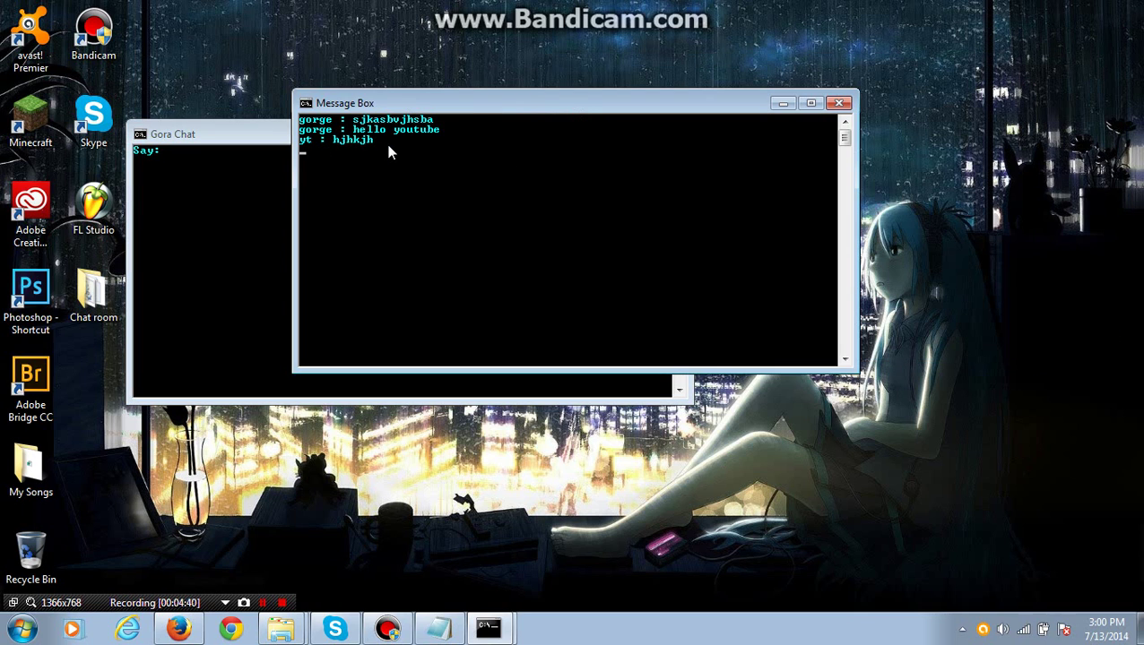
Close both the Message Box and the Gora Chat Command Prompt windows
left_click(838, 103)
left_click(675, 135)
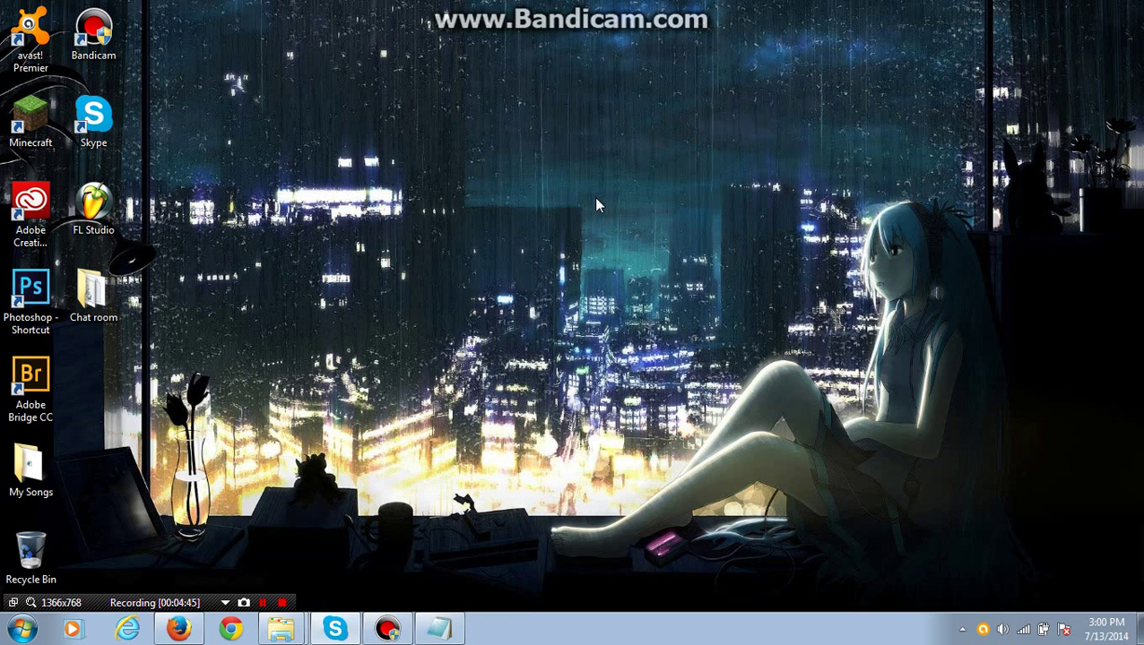